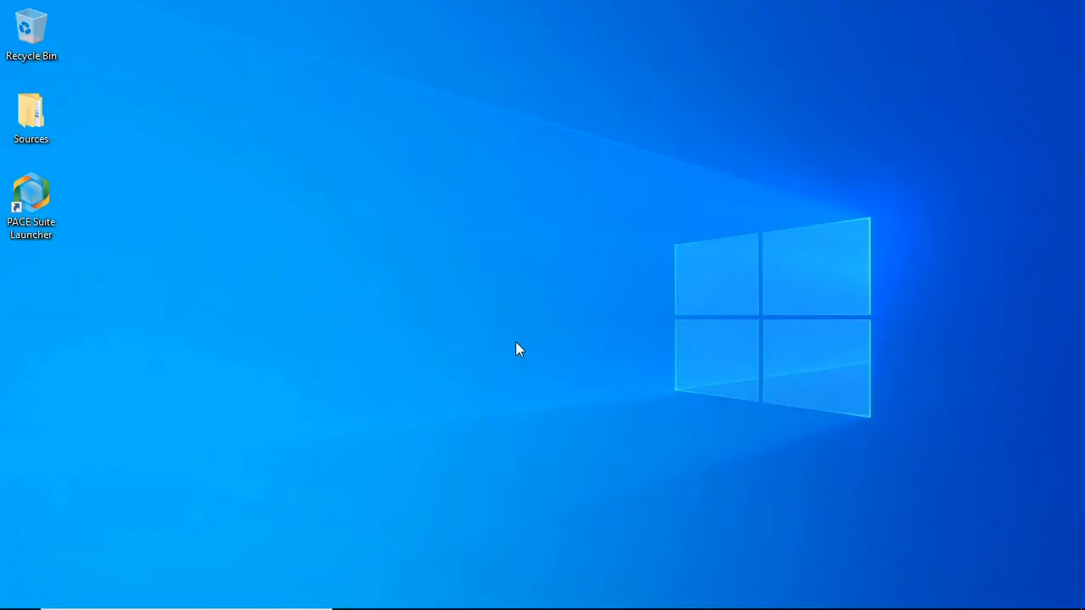
# Start editing an existing MSI from PACE Suite Launcher and open PKG-200615-014655.msi in MSI Editor.
pyautogui.doubleClick(51, 236)
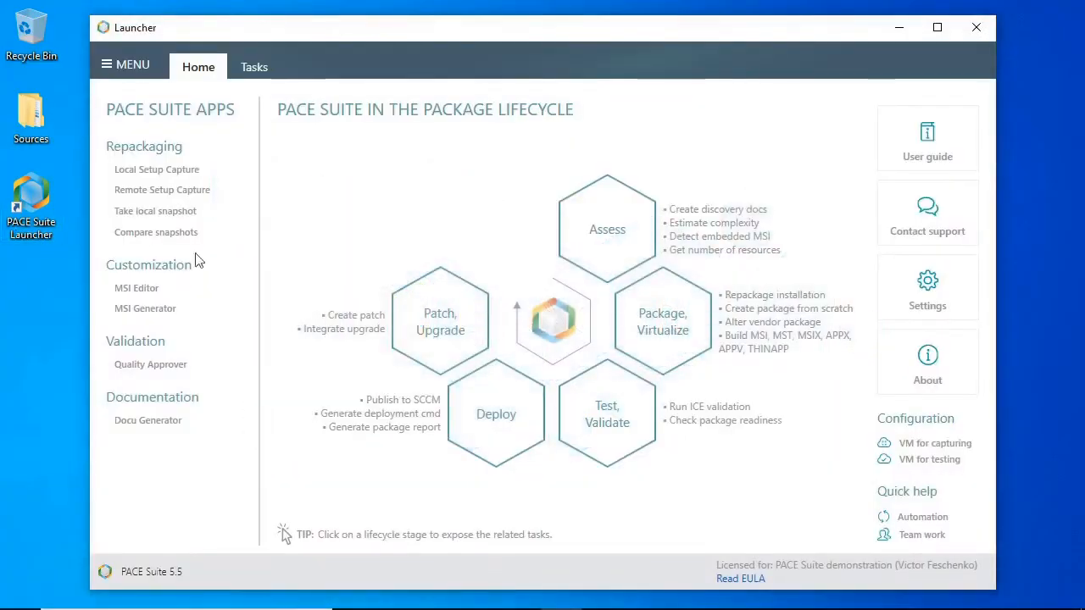
pyautogui.click(686, 350)
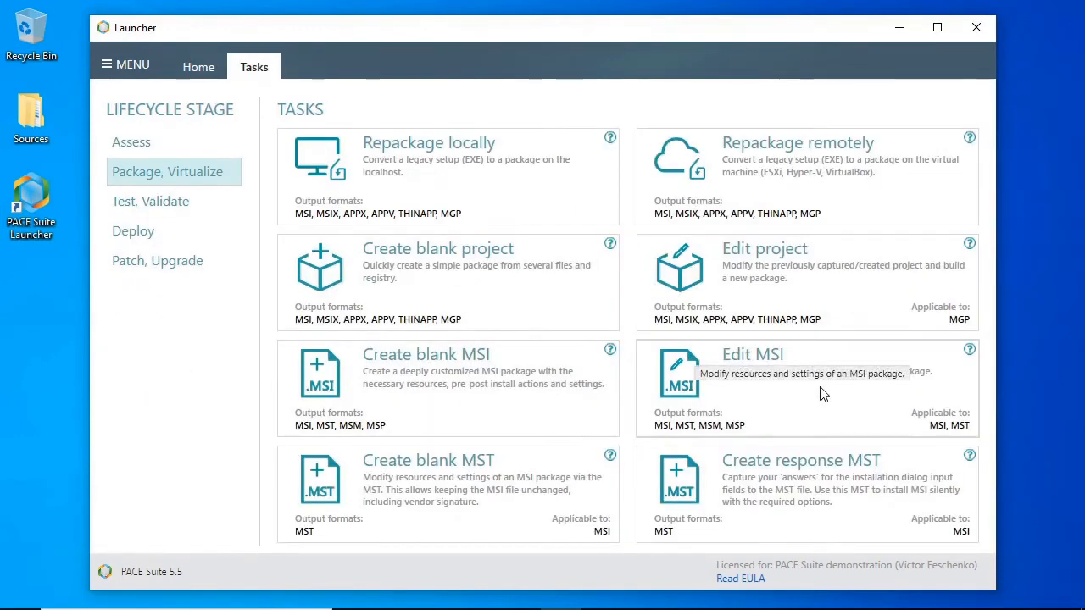
pyautogui.click(818, 387)
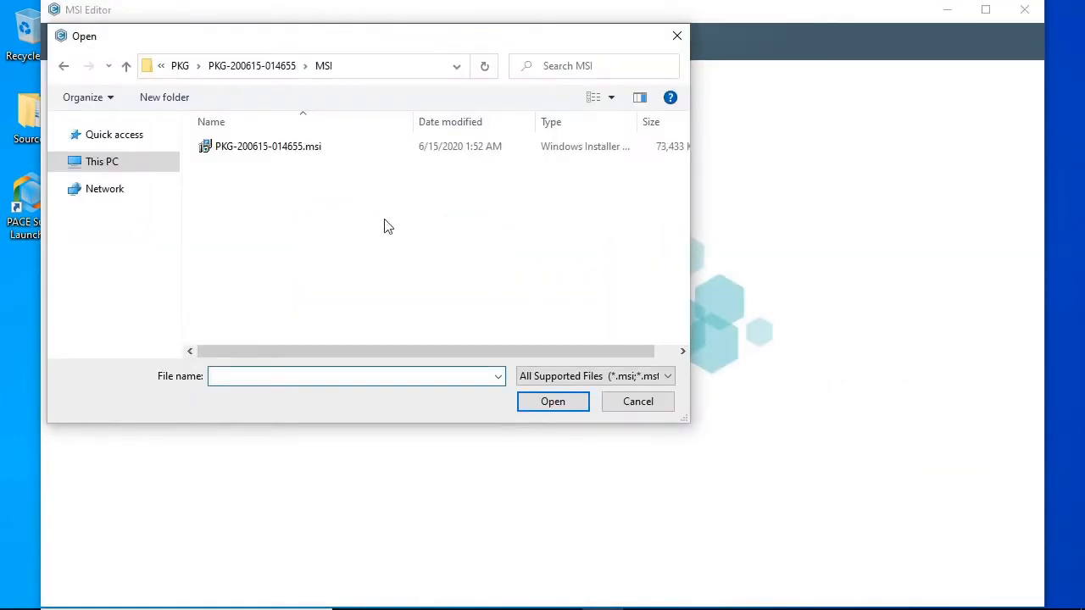
pyautogui.doubleClick(271, 149)
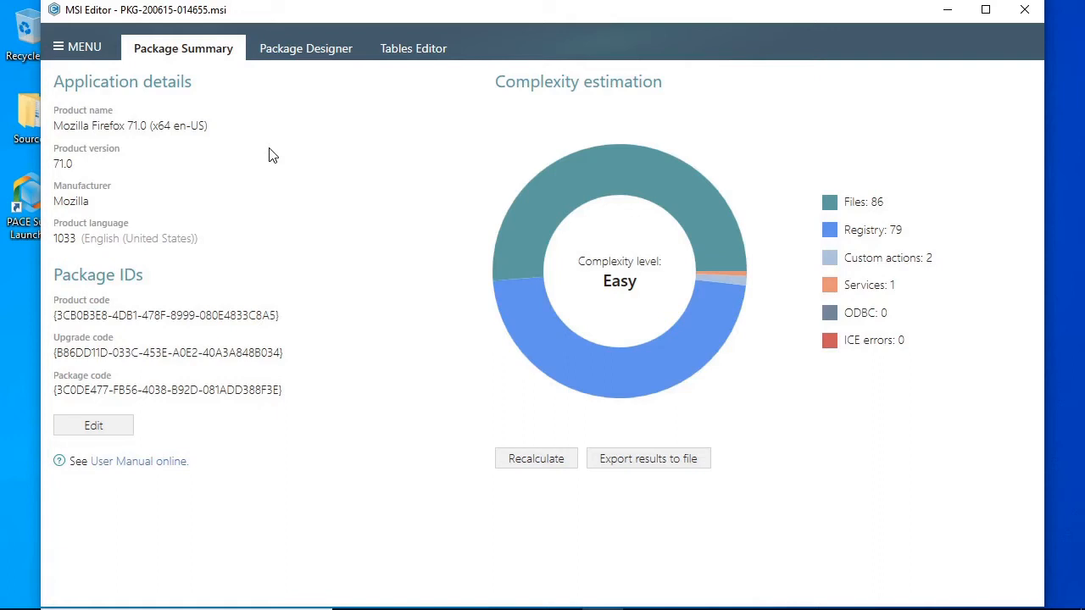
# Create a new transform for the package and save it as PKG-200615-014655.mst.
pyautogui.click(104, 47)
pyautogui.click(130, 84)
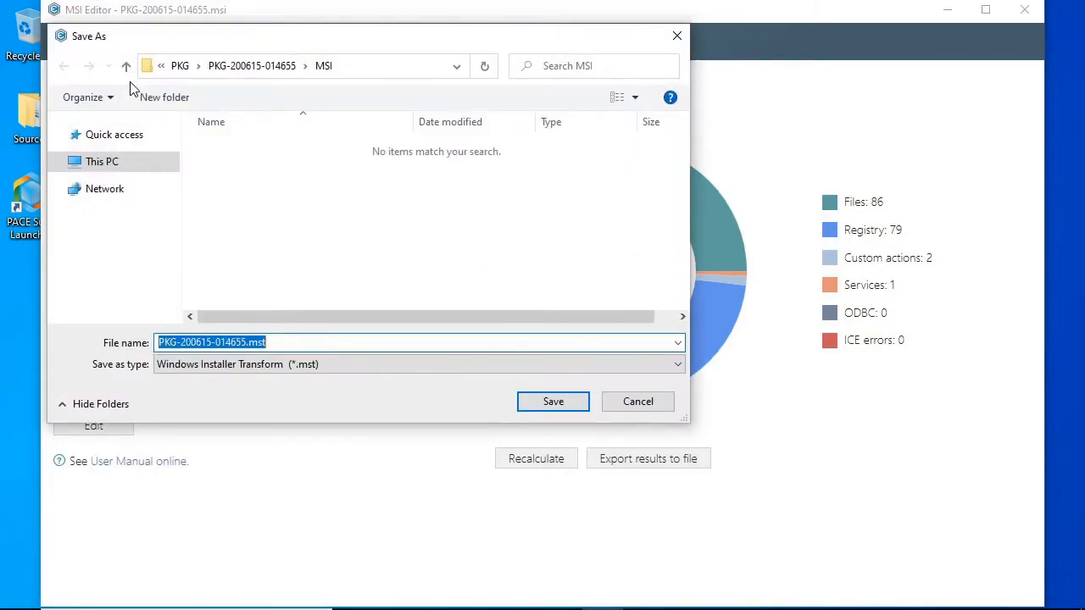
pyautogui.click(583, 401)
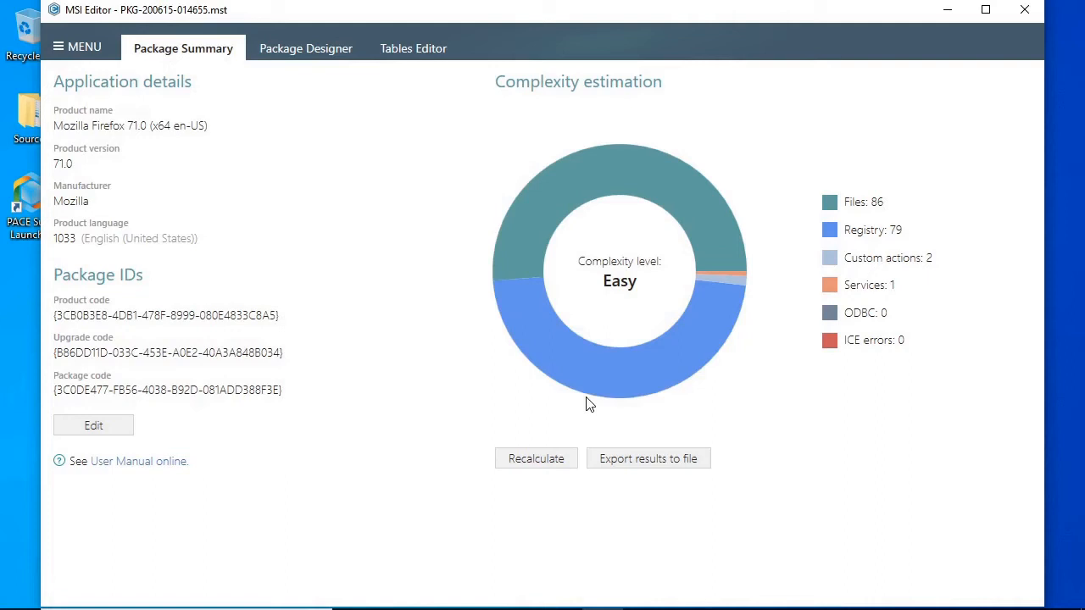
# Examine the package's features and components, including the Complete feature and its Accessible.tlb component, with details shown.
pyautogui.click(312, 51)
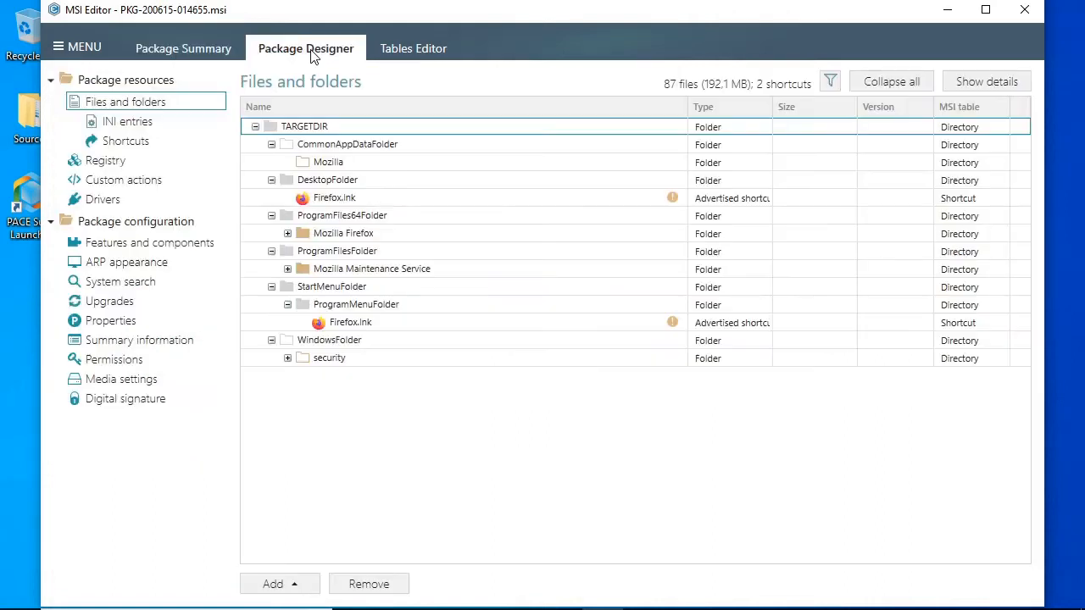
pyautogui.click(205, 251)
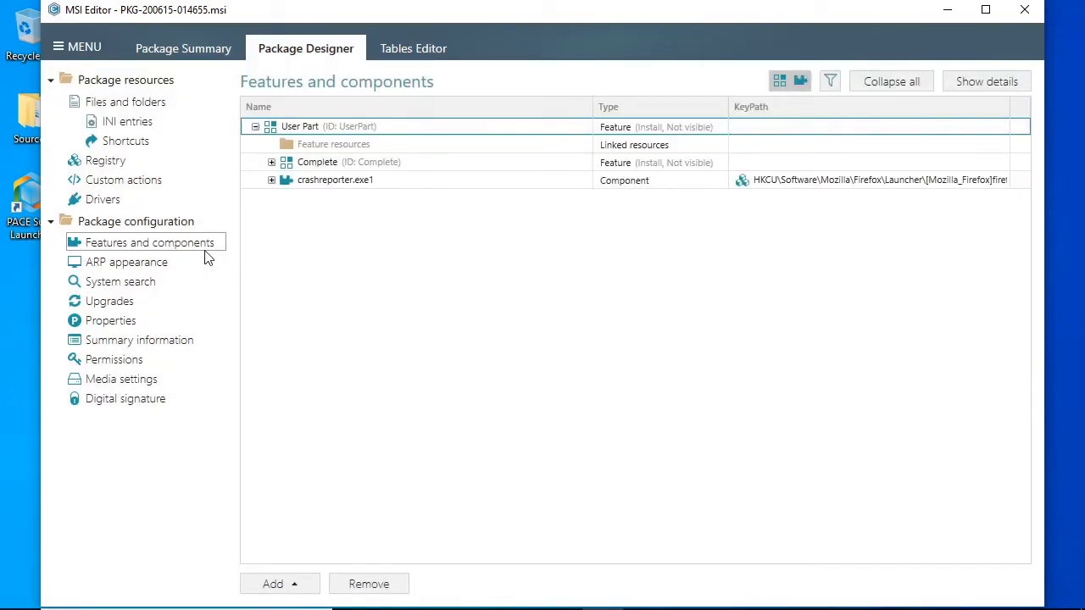
pyautogui.click(312, 163)
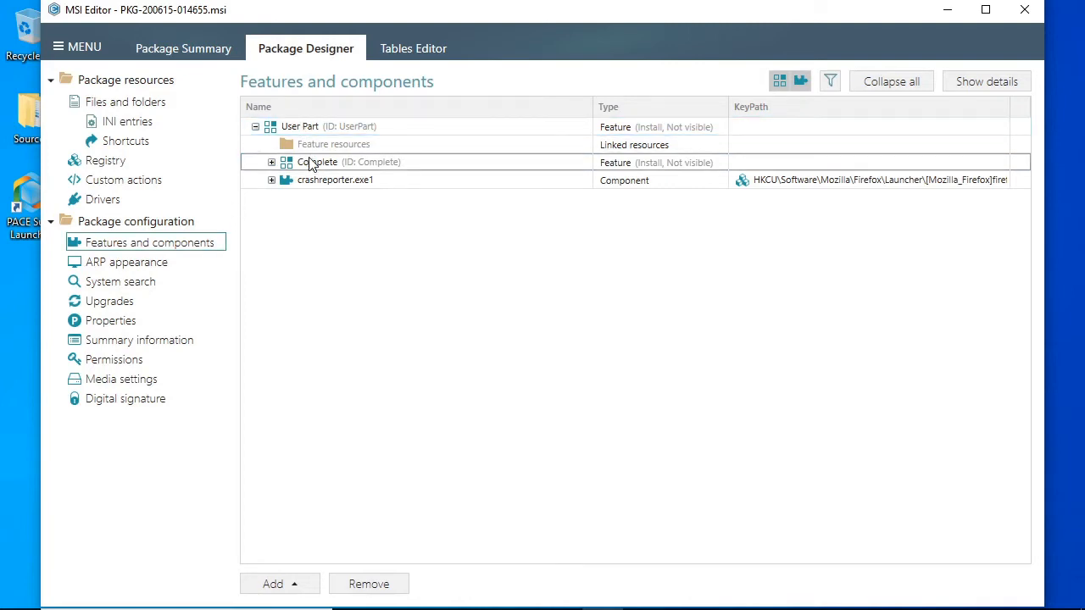
pyautogui.click(272, 162)
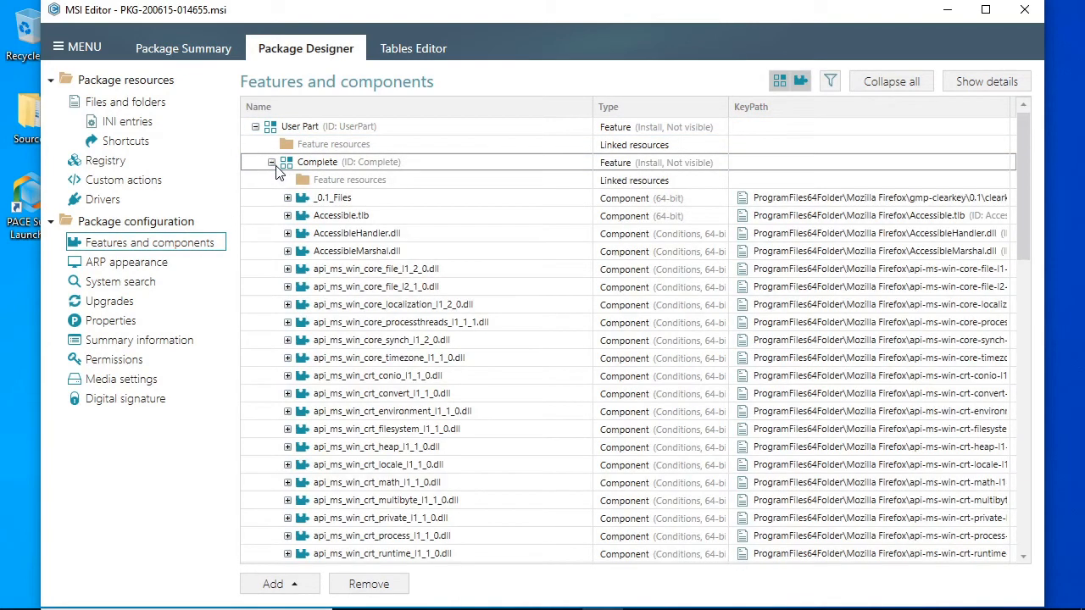
pyautogui.click(287, 216)
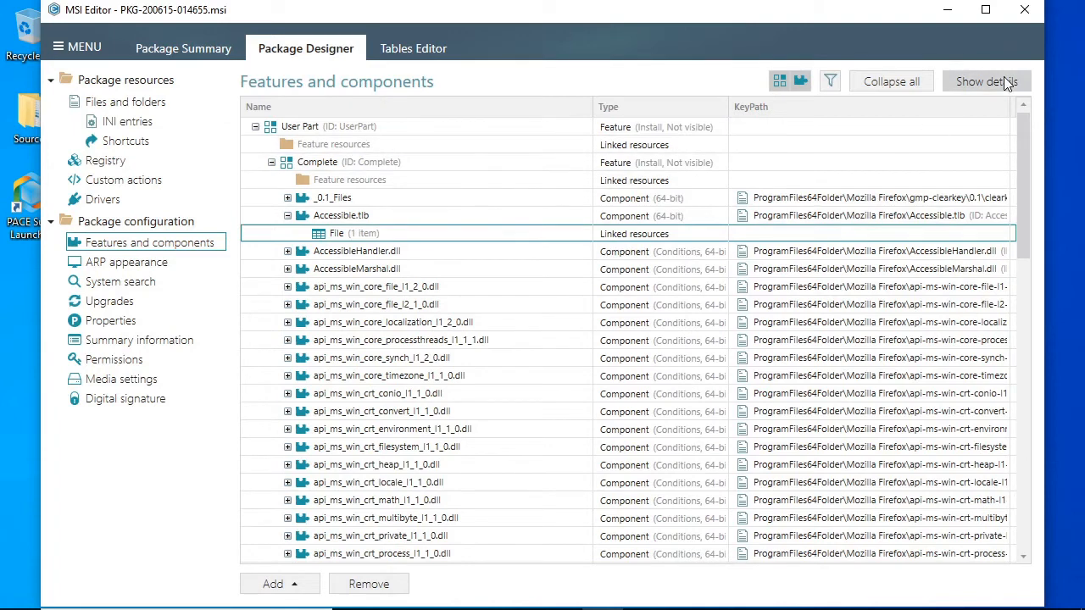
pyautogui.click(1007, 82)
pyautogui.click(407, 181)
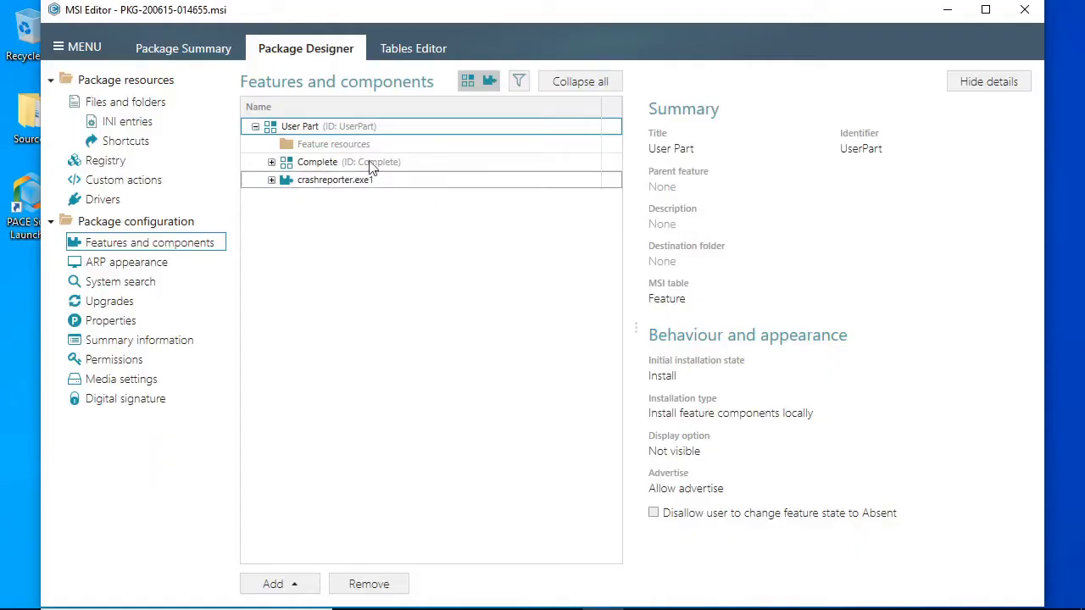
# Add a new feature titled Newfeature under User Part with the default settings.
pyautogui.rightClick(316, 131)
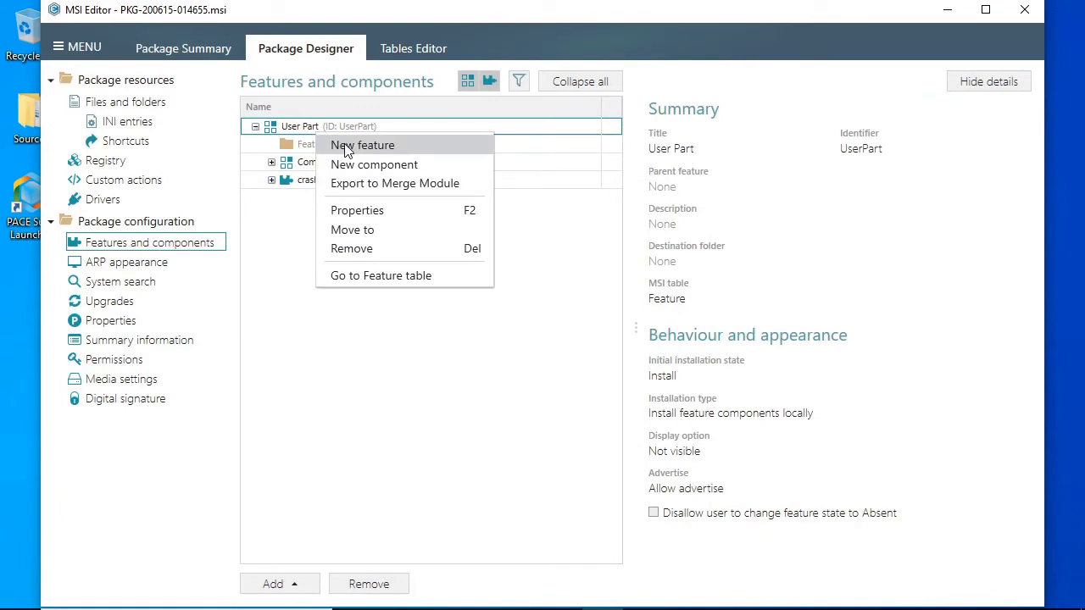
pyautogui.click(348, 146)
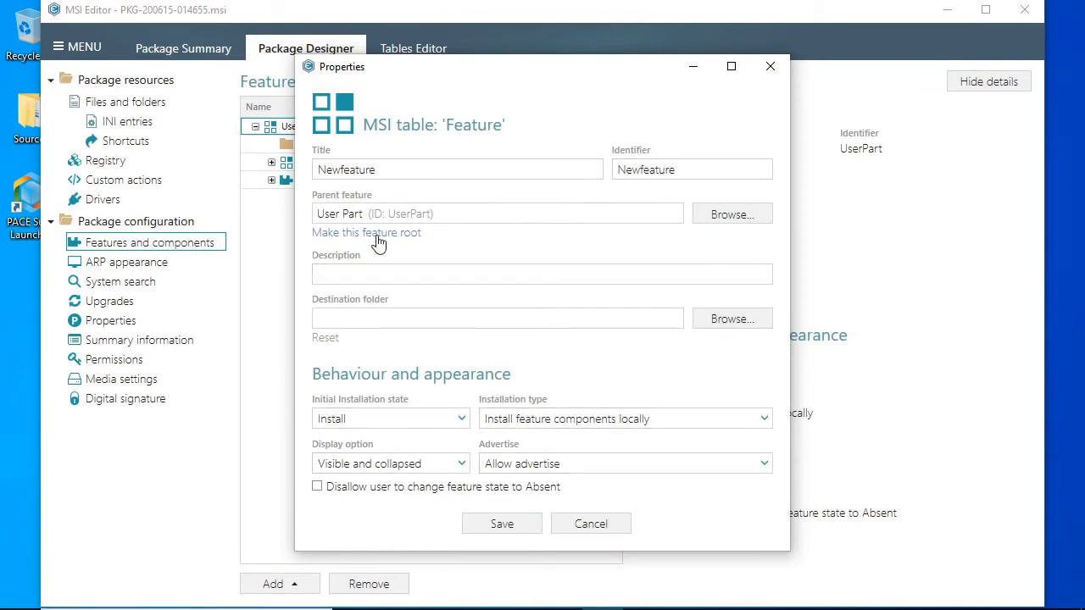
pyautogui.click(508, 524)
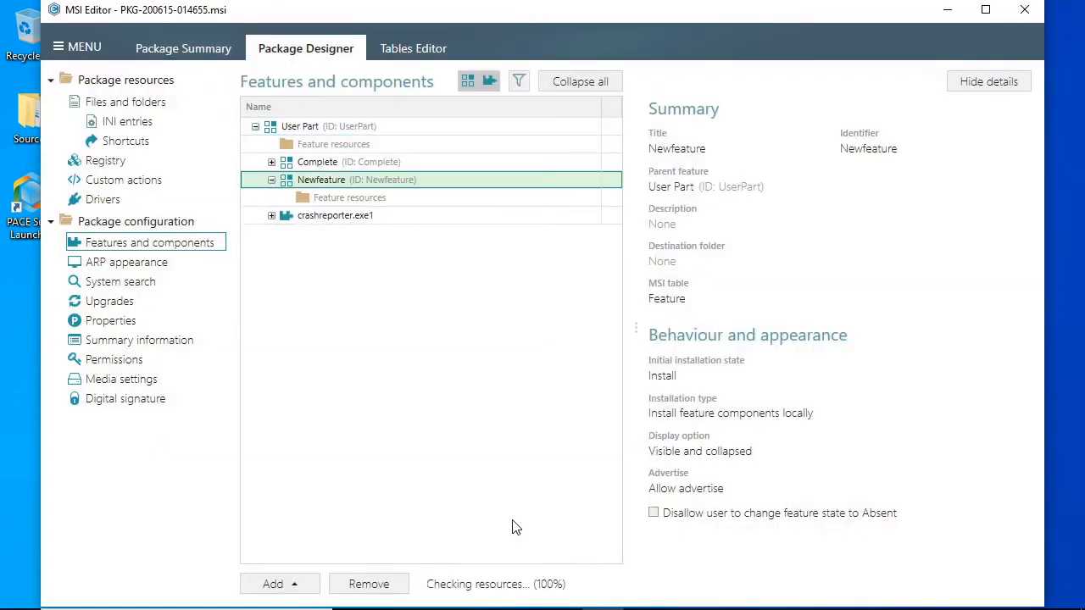
# Review the KeyPath types, attributes and linked features offered for a new component under Newfeature, and close without saving.
pyautogui.rightClick(365, 181)
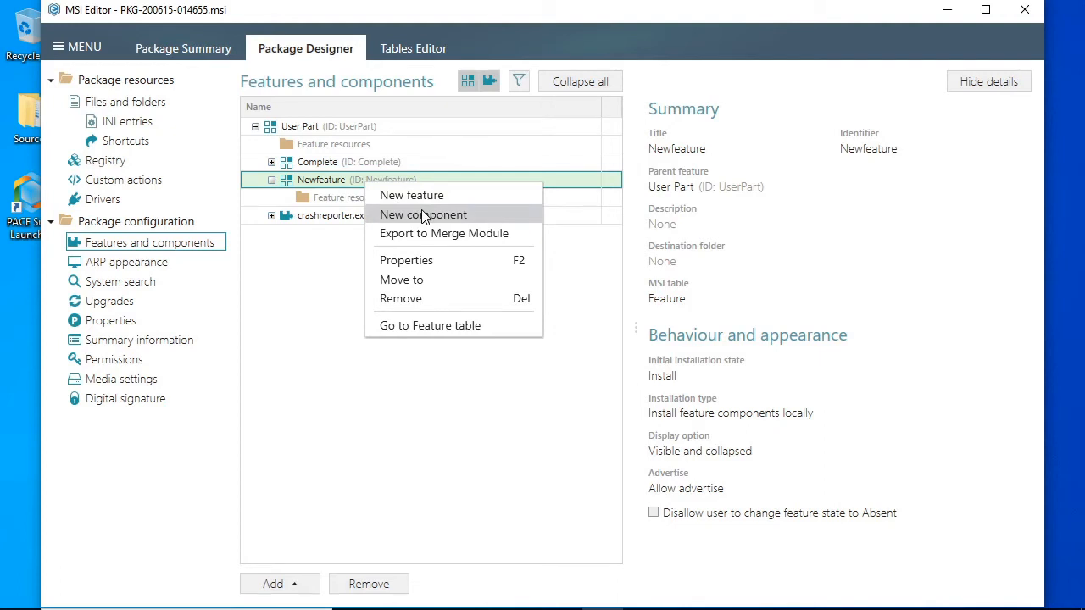
pyautogui.click(424, 216)
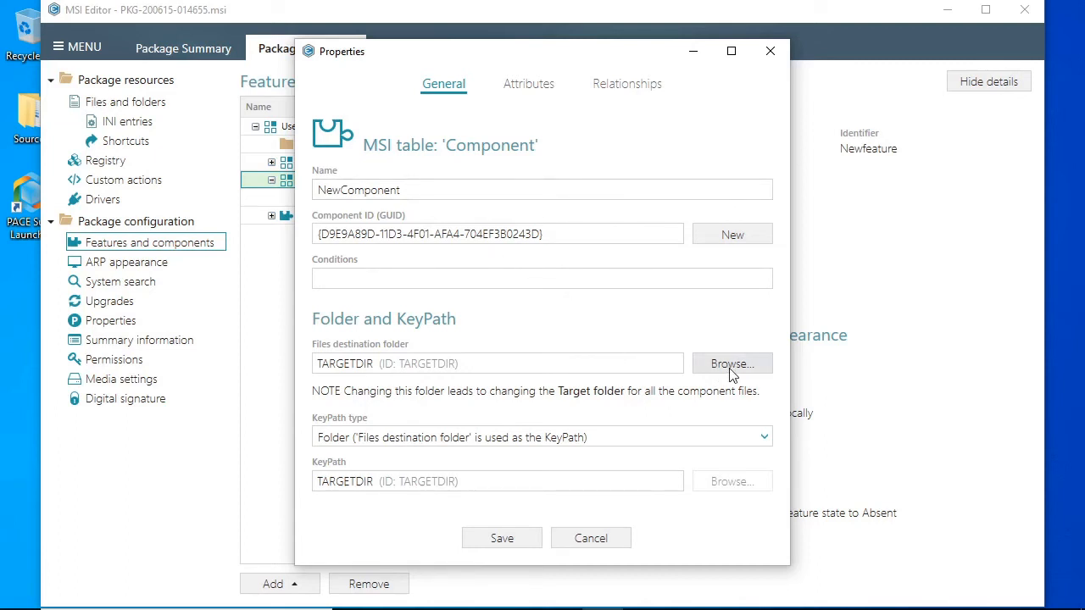
pyautogui.click(640, 438)
pyautogui.click(641, 438)
pyautogui.click(529, 84)
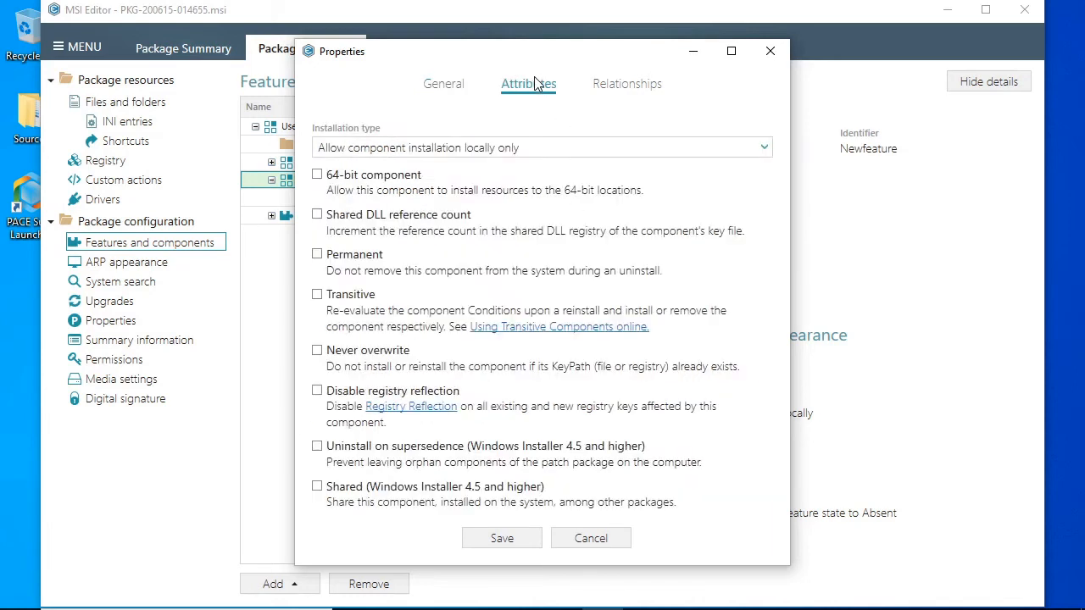
pyautogui.click(538, 147)
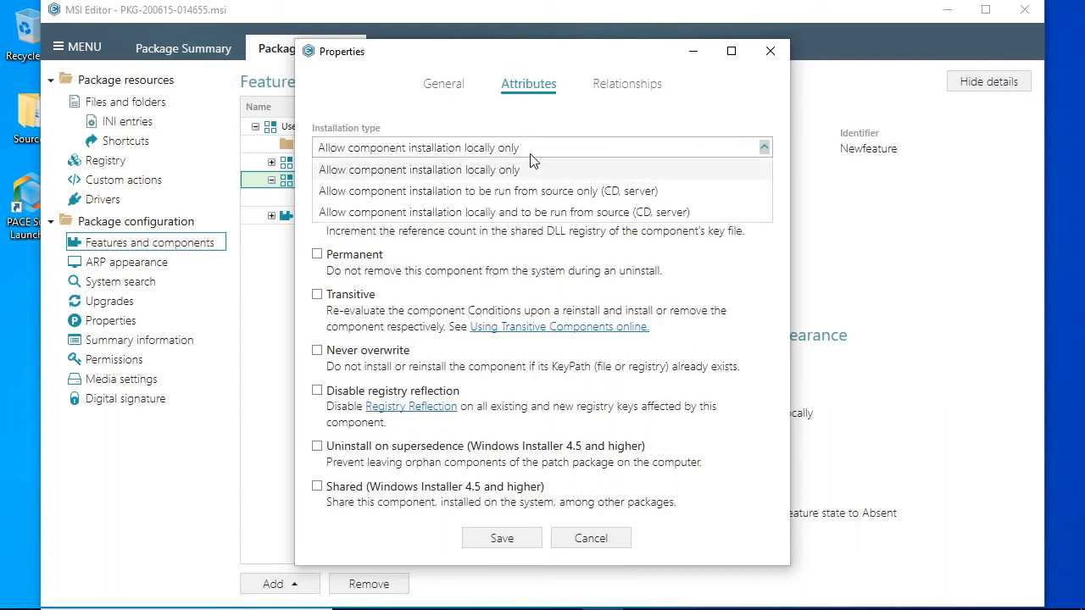
pyautogui.click(522, 165)
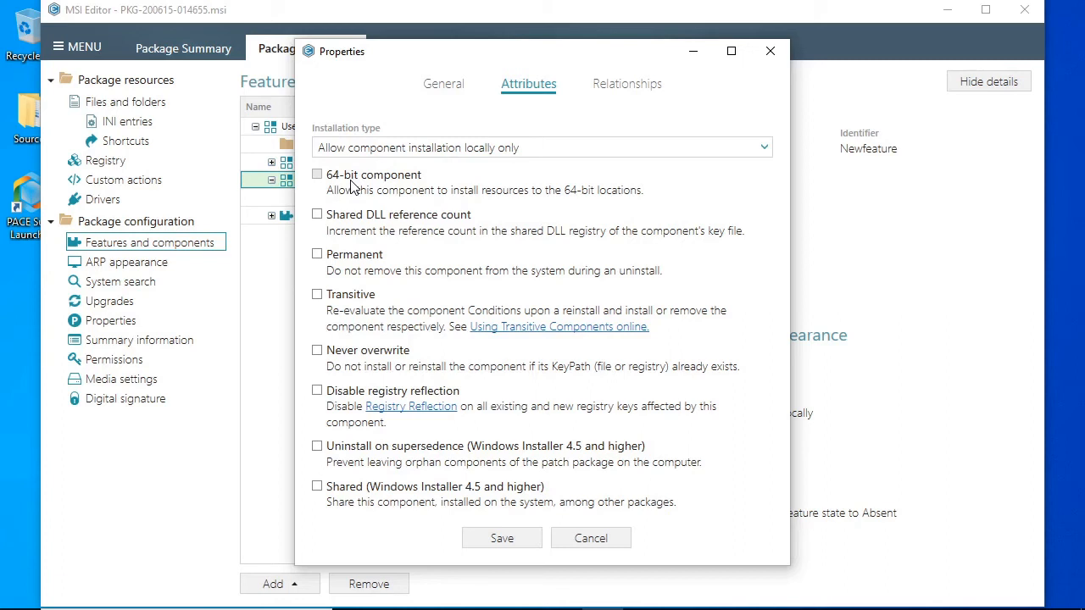
pyautogui.click(650, 90)
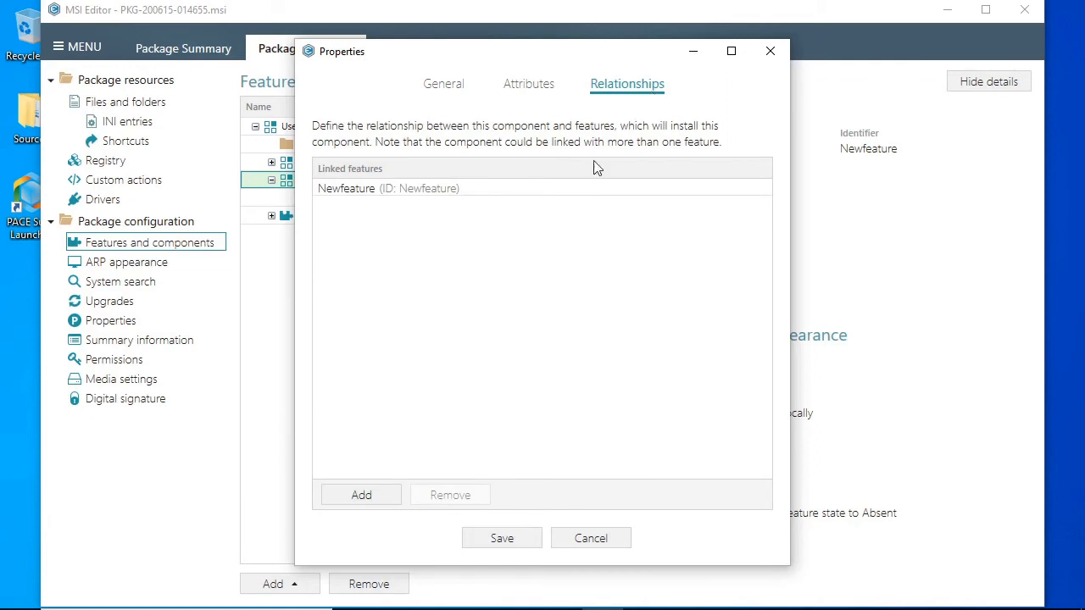
pyautogui.click(402, 498)
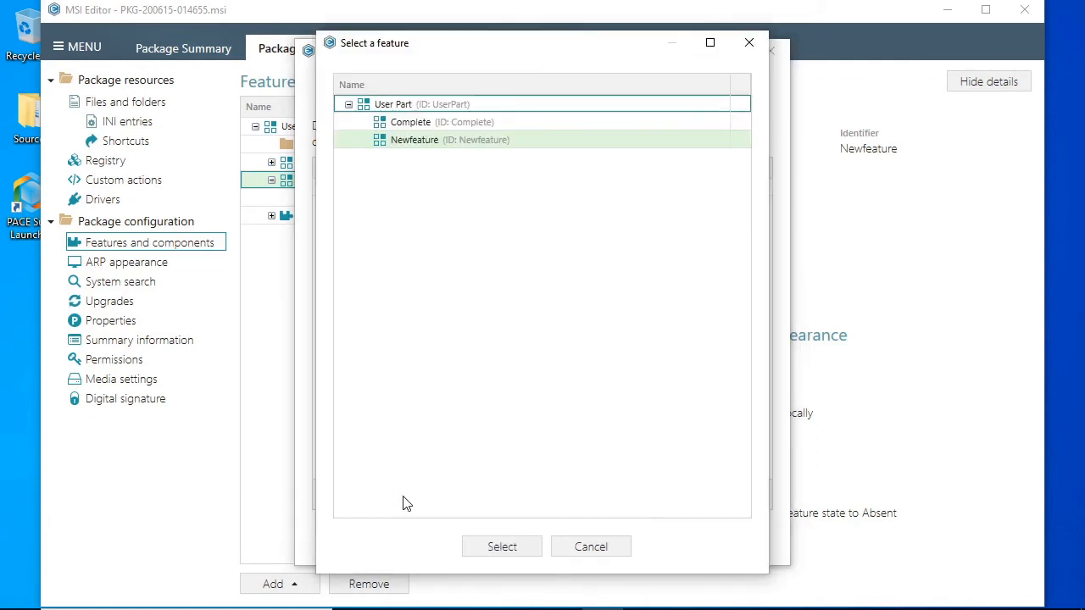
pyautogui.click(596, 552)
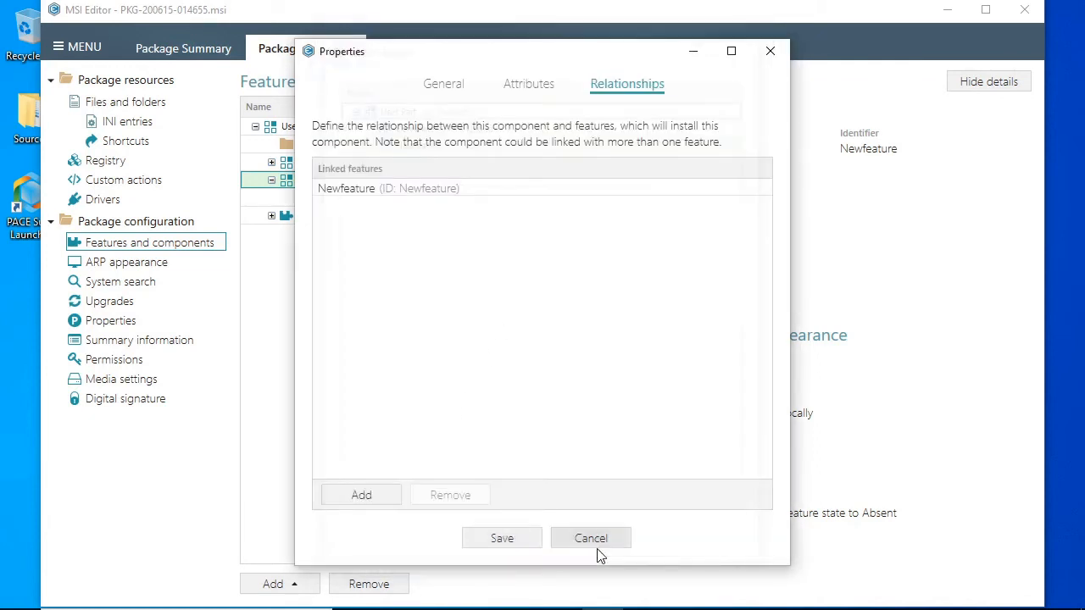
pyautogui.click(597, 548)
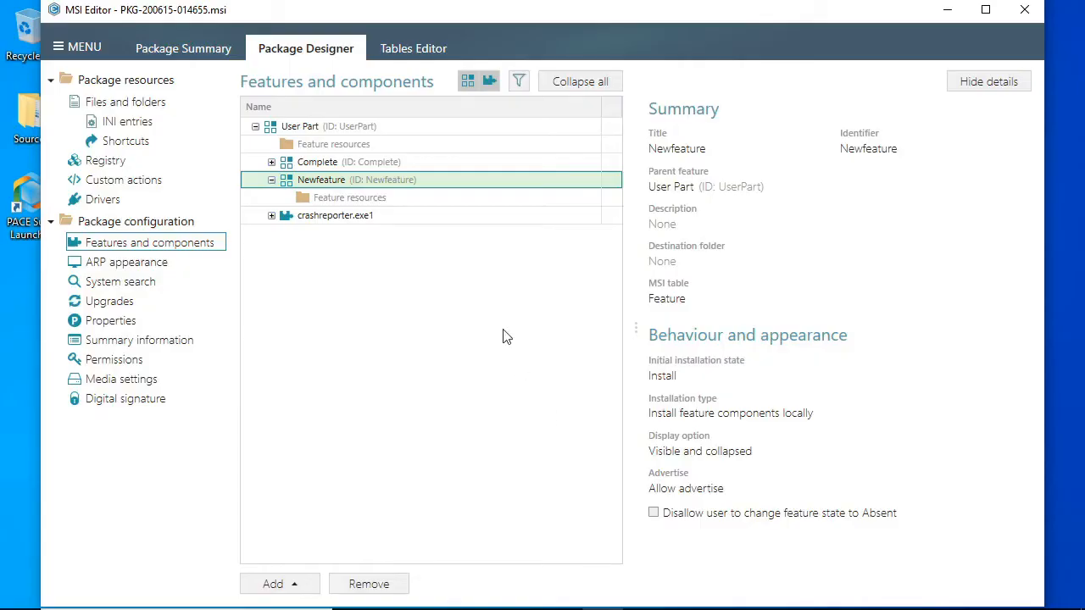
# Make the Complete feature a root feature and save its properties.
pyautogui.rightClick(328, 169)
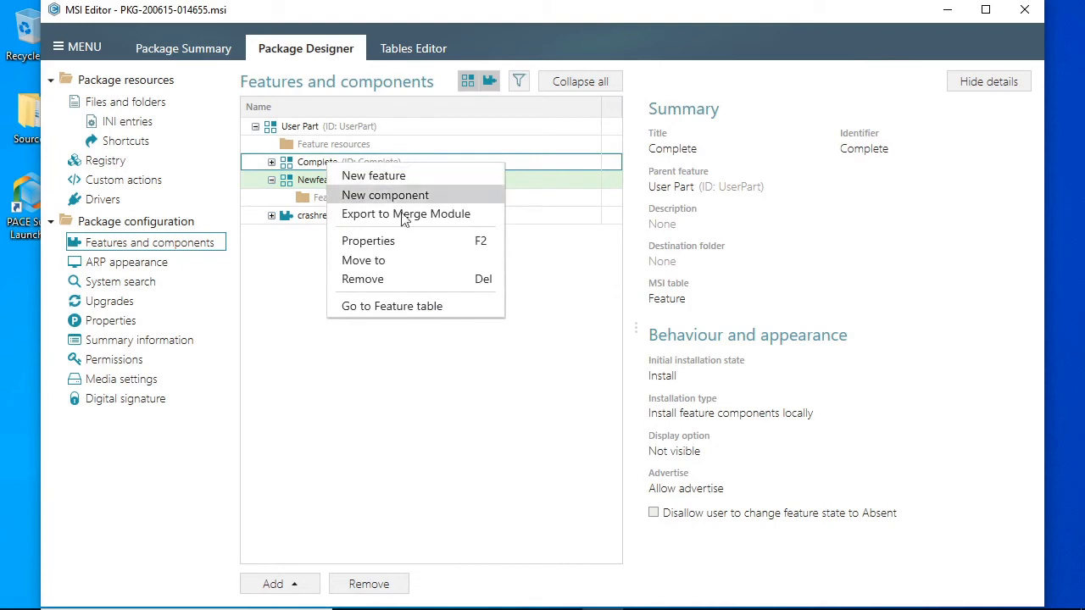
pyautogui.click(410, 241)
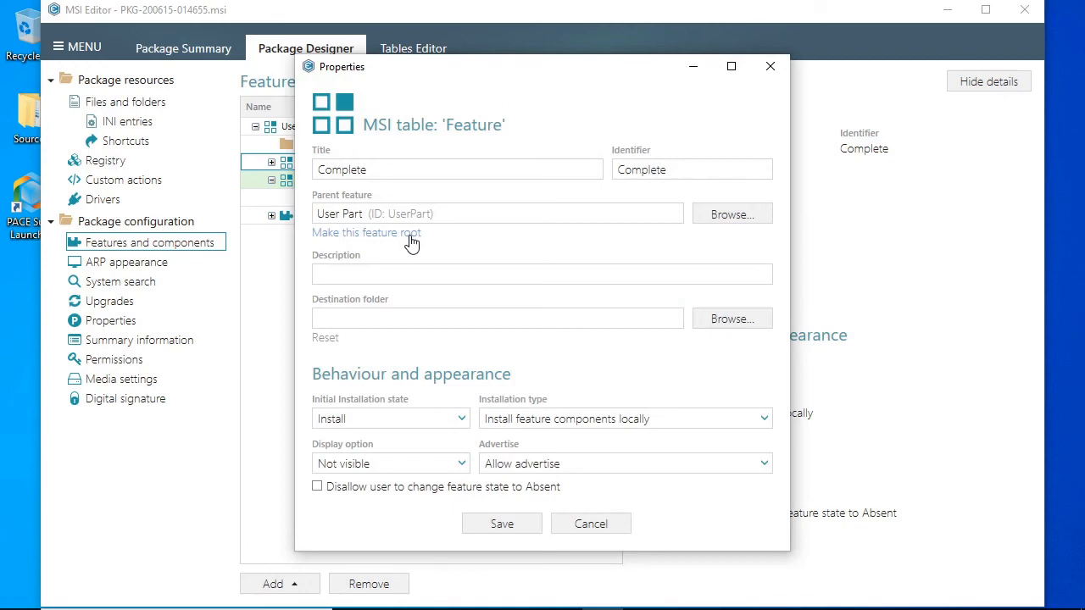
pyautogui.click(411, 241)
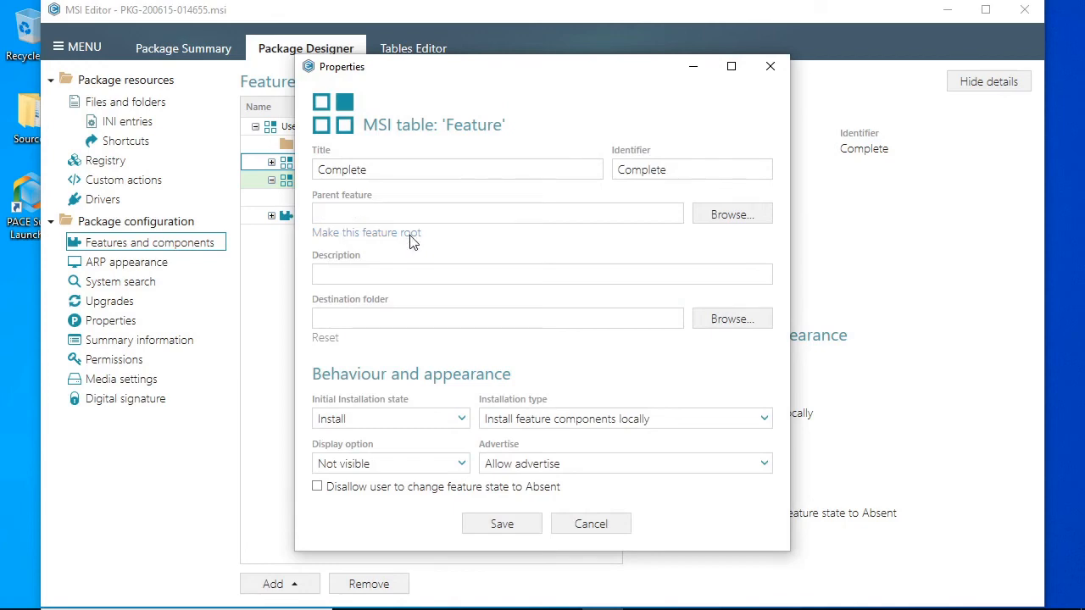
pyautogui.click(502, 524)
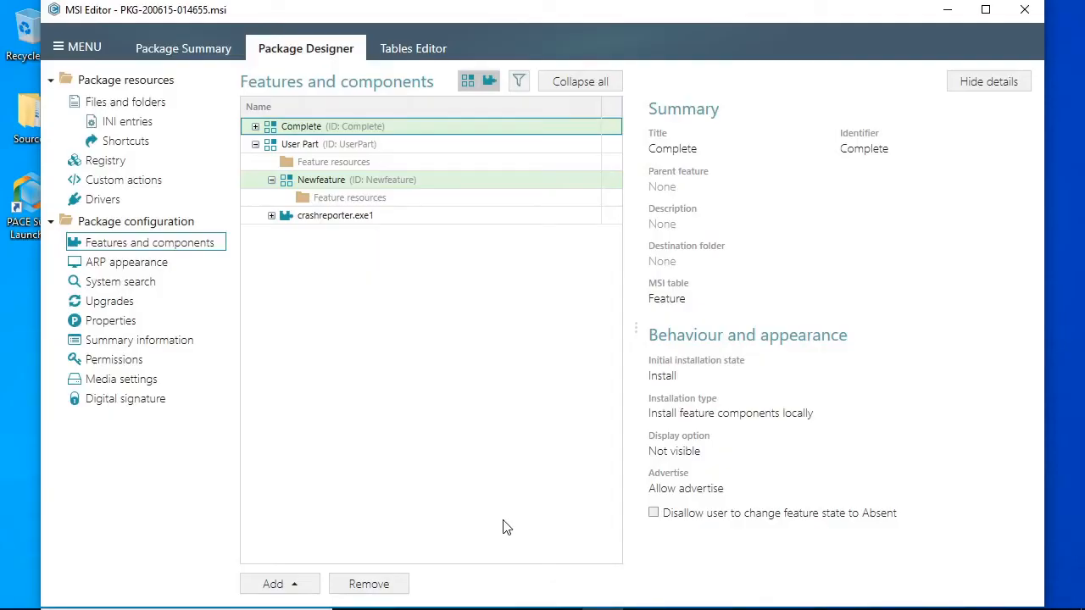
# Move the User Part feature under the Complete feature.
pyautogui.rightClick(321, 145)
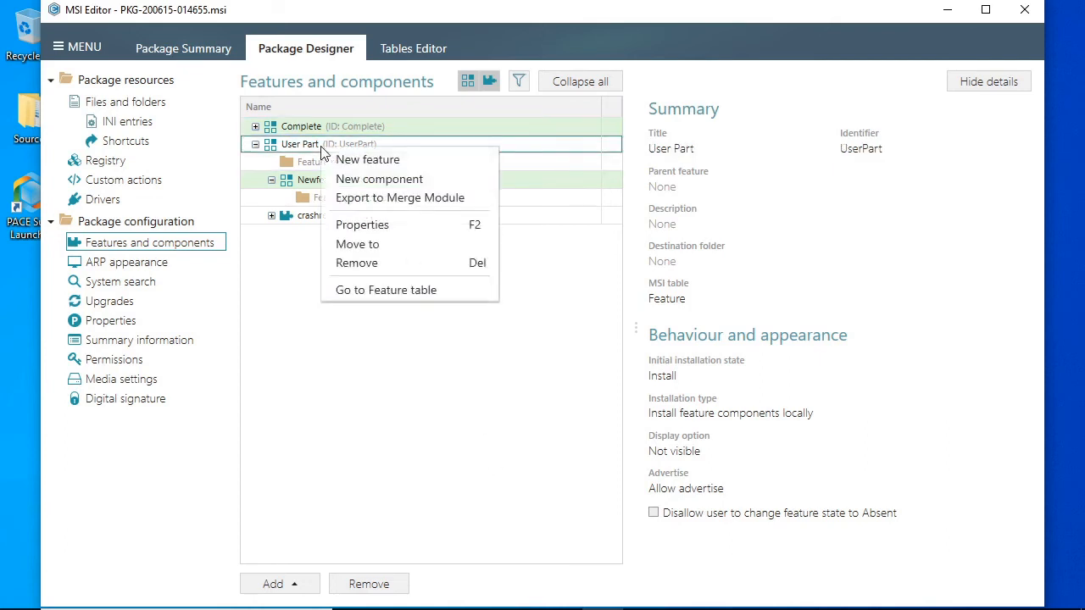
pyautogui.click(392, 244)
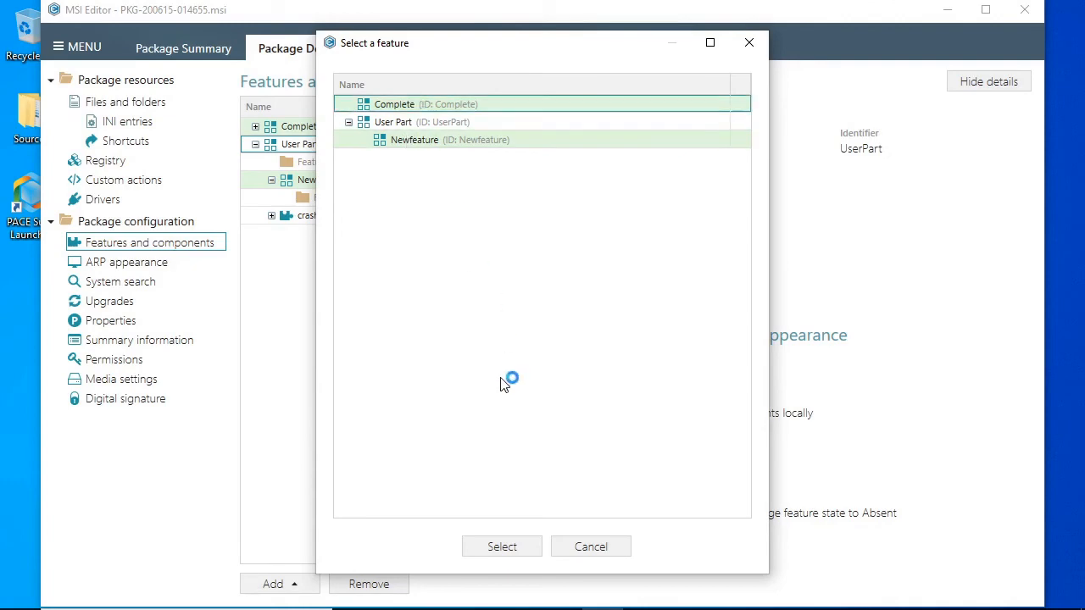
pyautogui.click(529, 543)
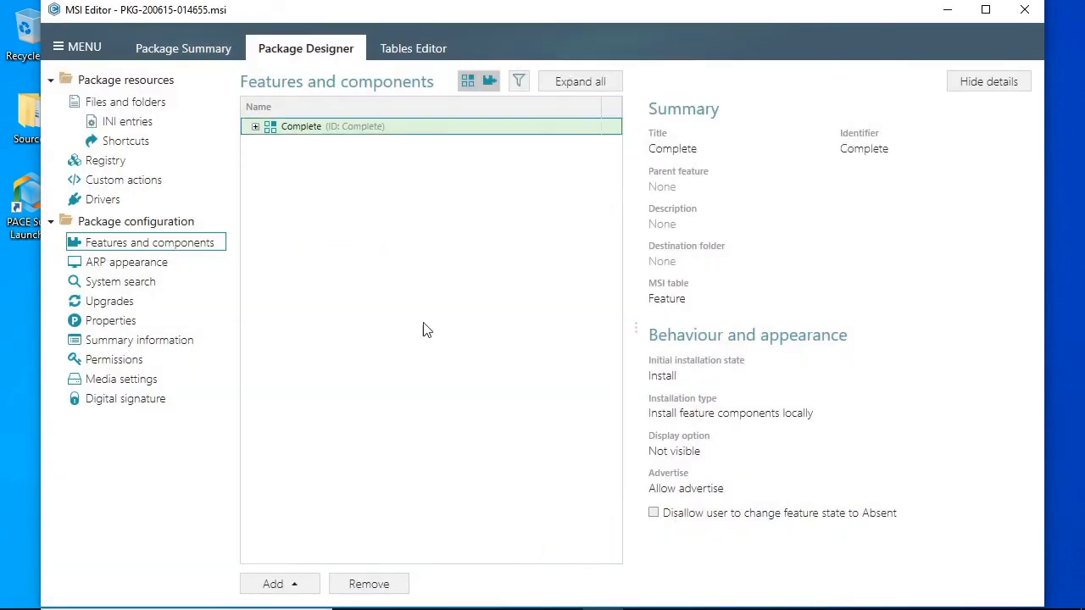
# Move the File resources of the _0.1_Files component in Complete to the Accessible.tlb component.
pyautogui.click(255, 127)
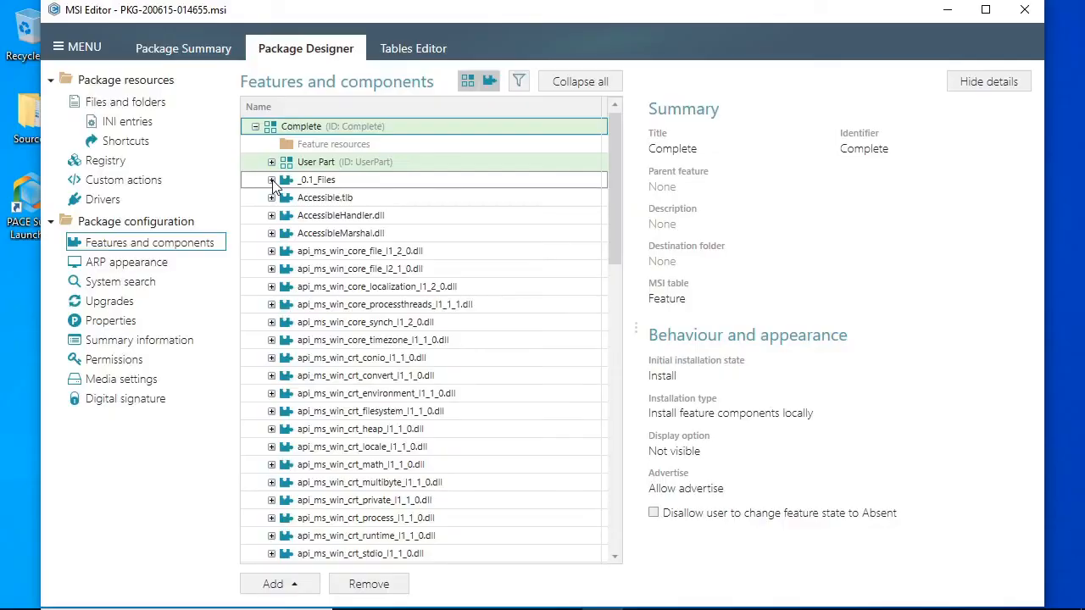
pyautogui.click(271, 180)
pyautogui.click(314, 197)
pyautogui.rightClick(303, 202)
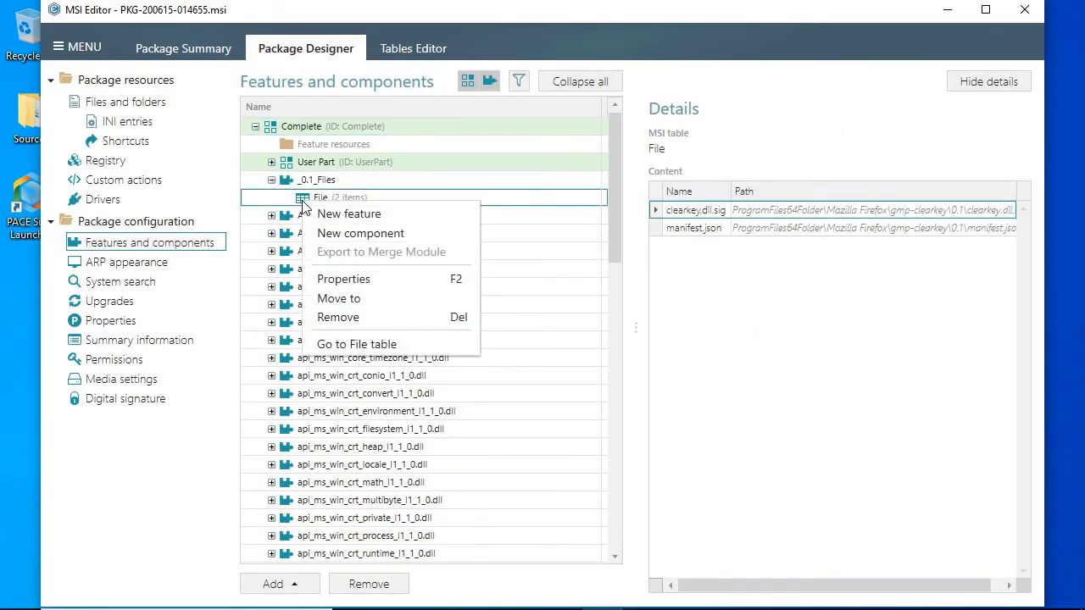
pyautogui.click(356, 300)
pyautogui.click(440, 159)
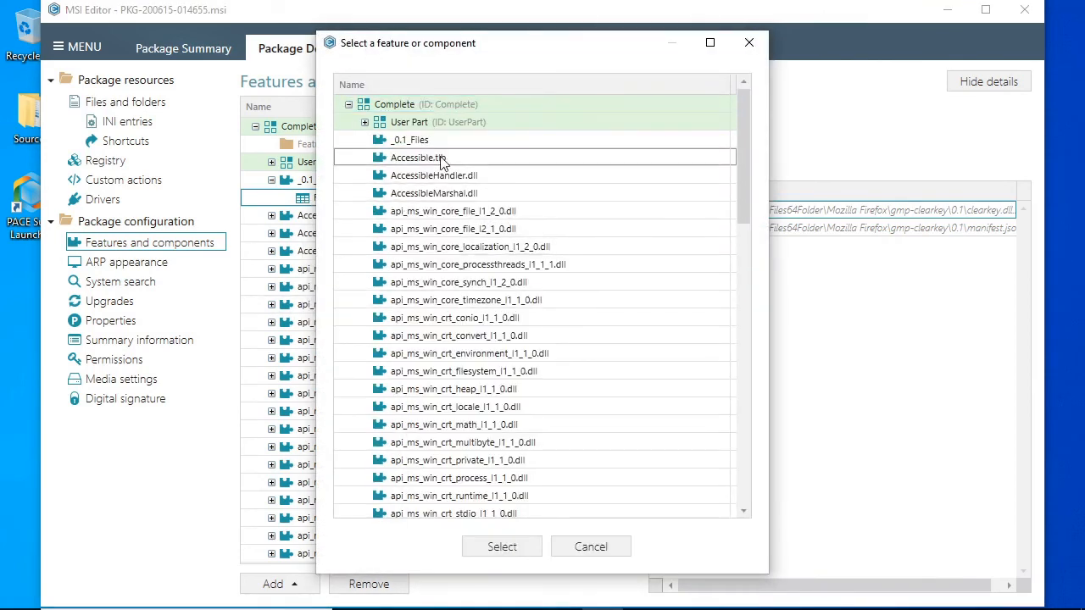
pyautogui.click(500, 546)
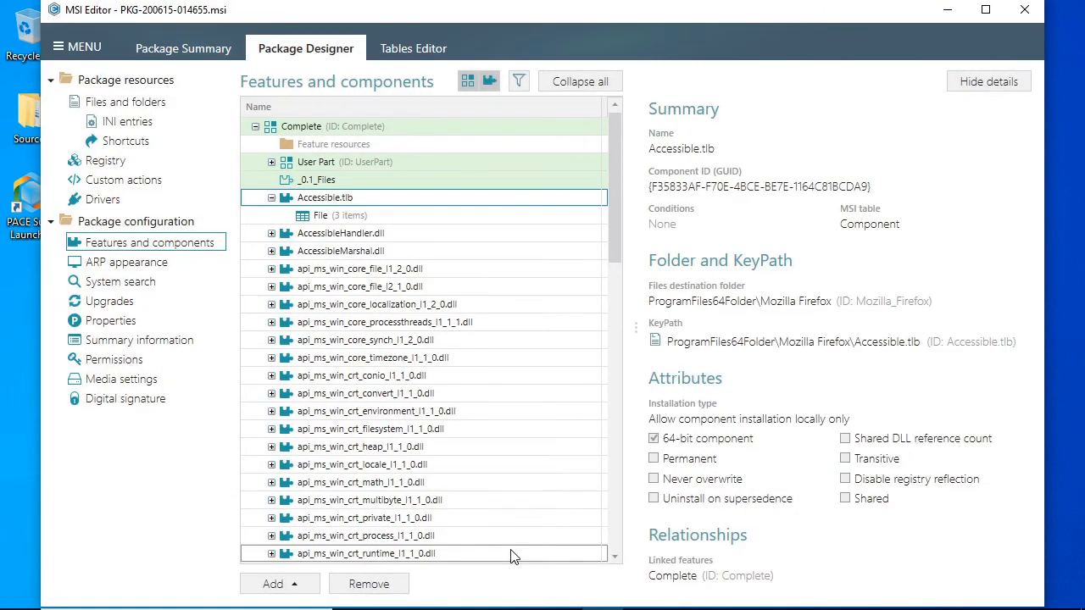
# Move manifest.json from the File resources of the Accessible.tlb component to the _0.1_Files component, and check that component's File resources.
pyautogui.click(362, 219)
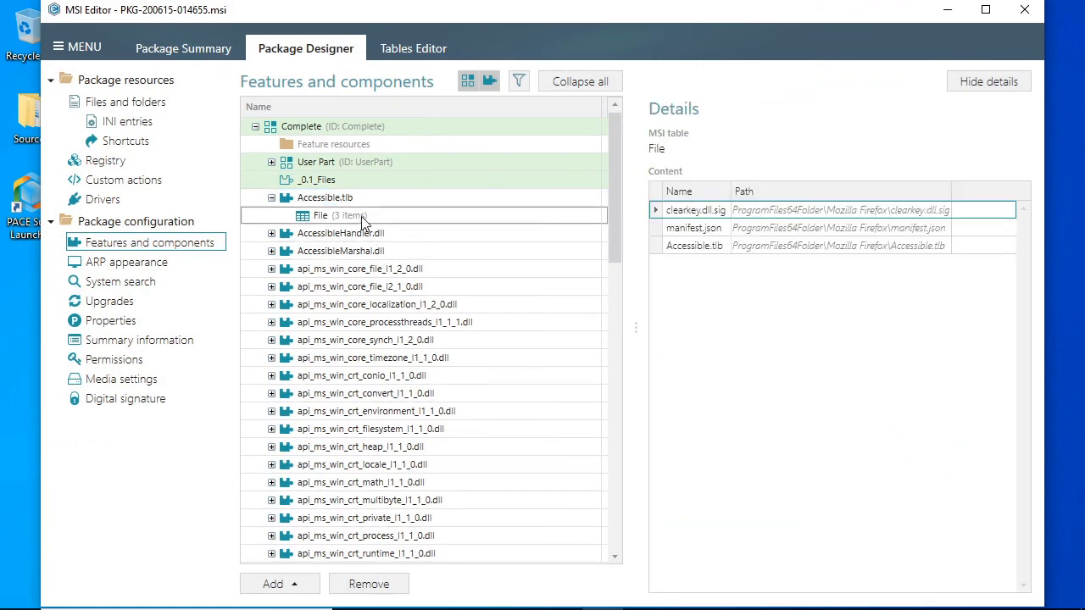
pyautogui.rightClick(362, 219)
pyautogui.click(401, 296)
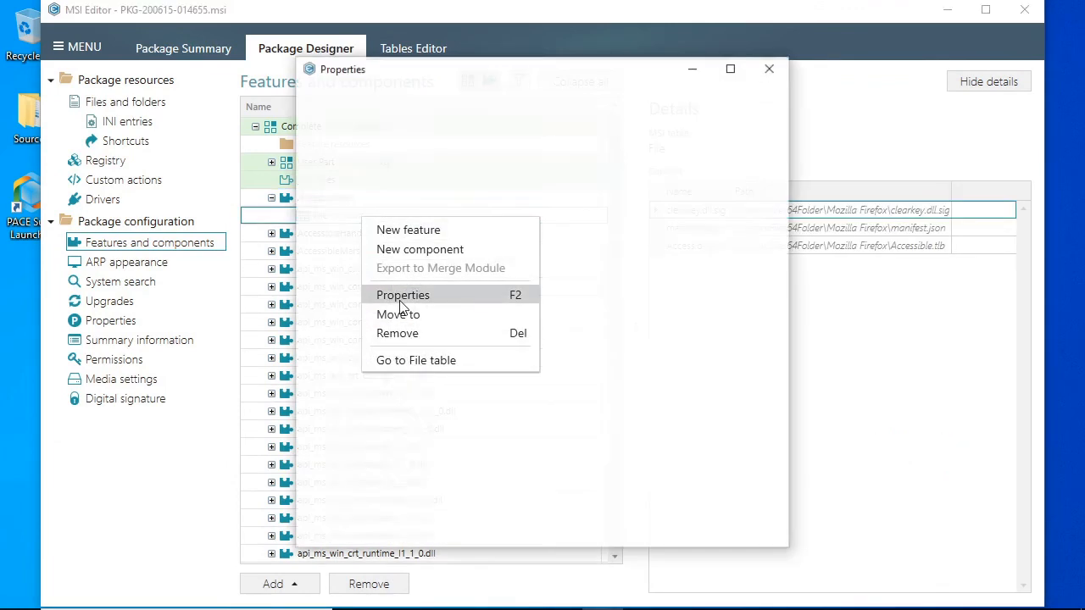
pyautogui.rightClick(371, 210)
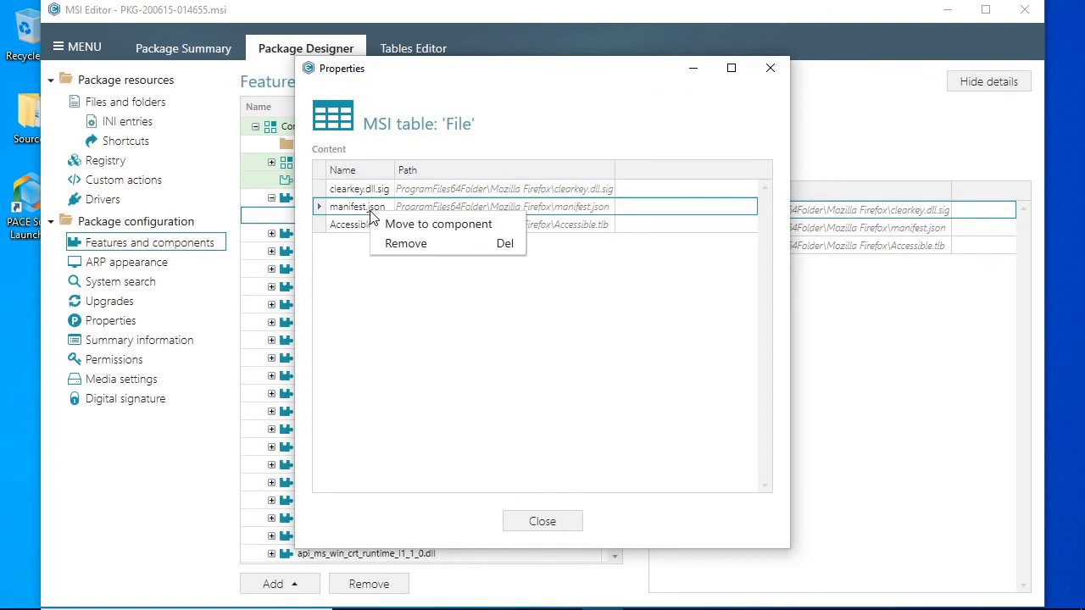
pyautogui.click(420, 229)
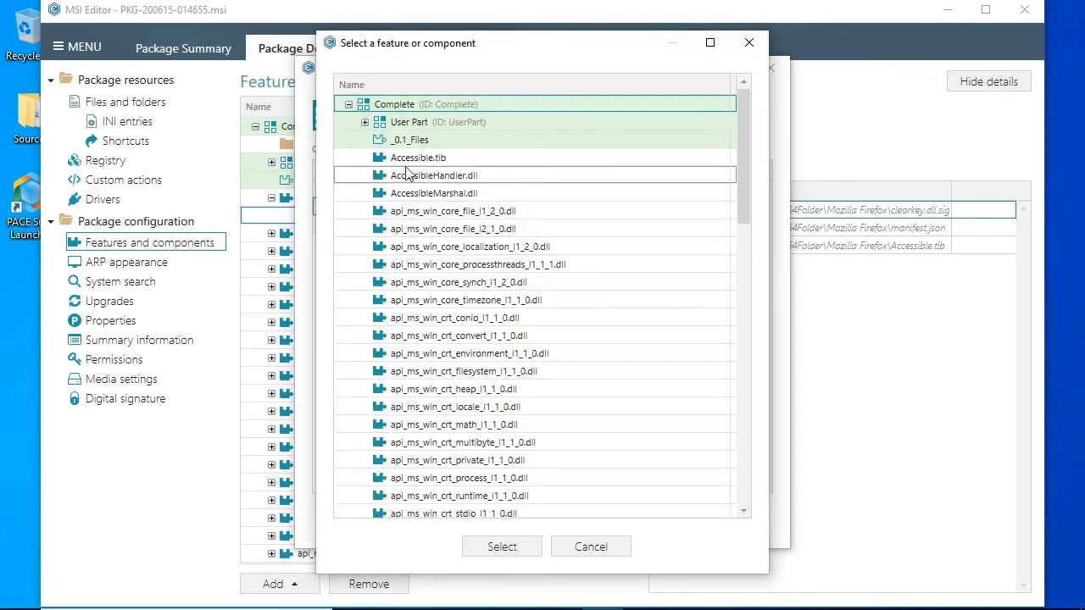
pyautogui.click(518, 547)
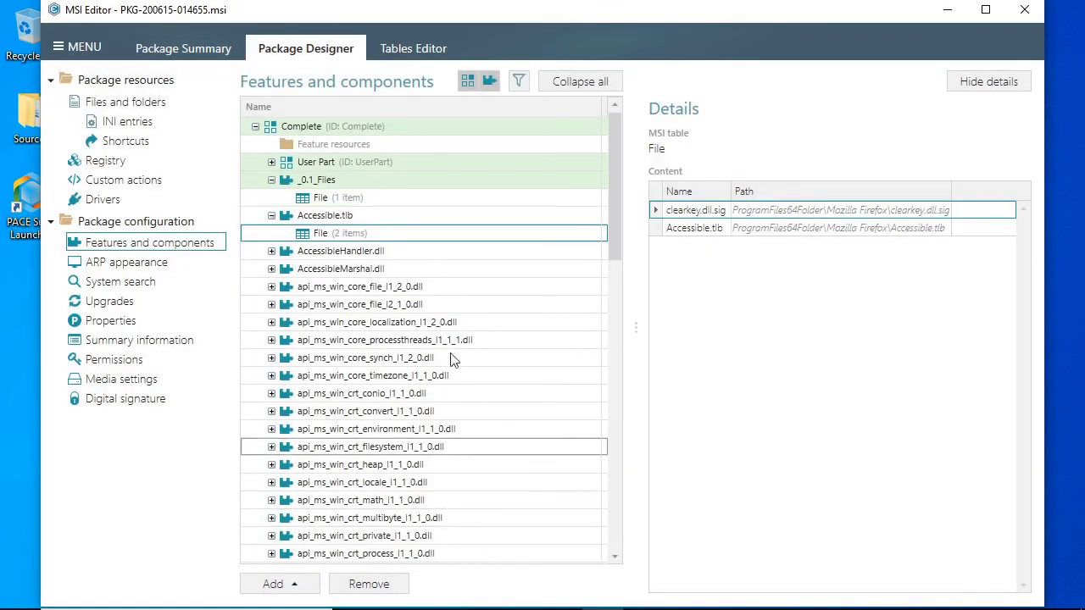
pyautogui.click(350, 200)
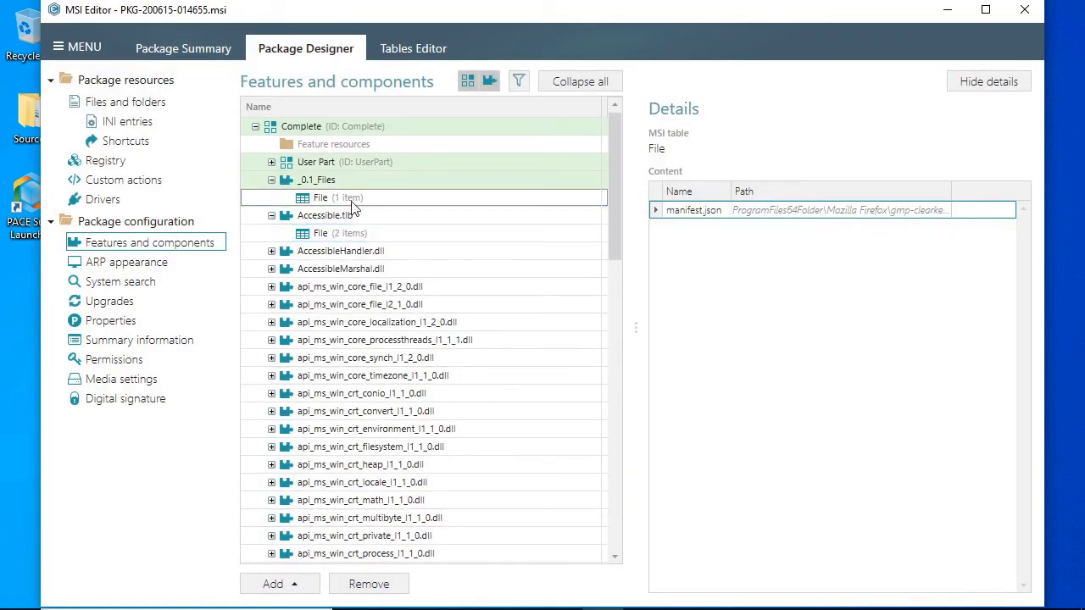